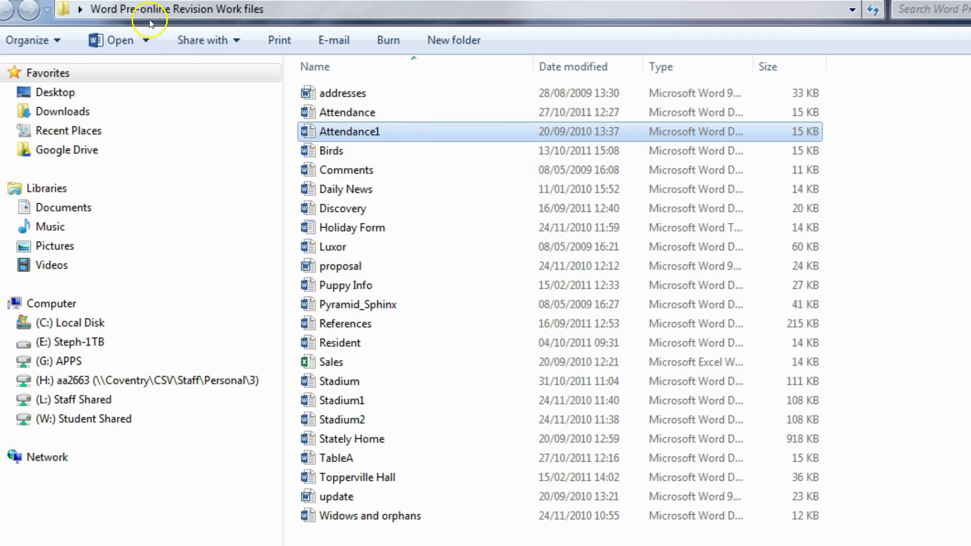
- Open the Attendance1 document and check that Developer is enabled in the ribbon customization options
double_click(375, 131)
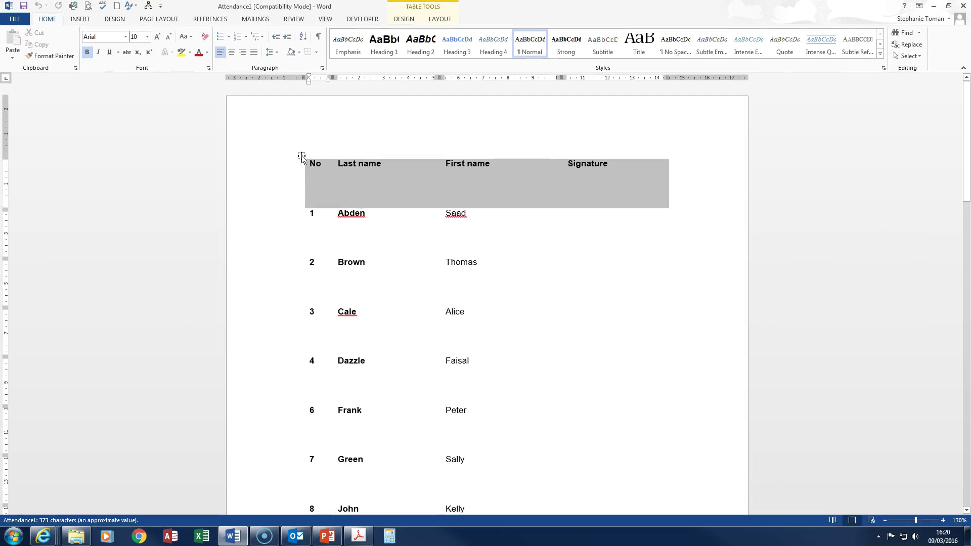
click(365, 19)
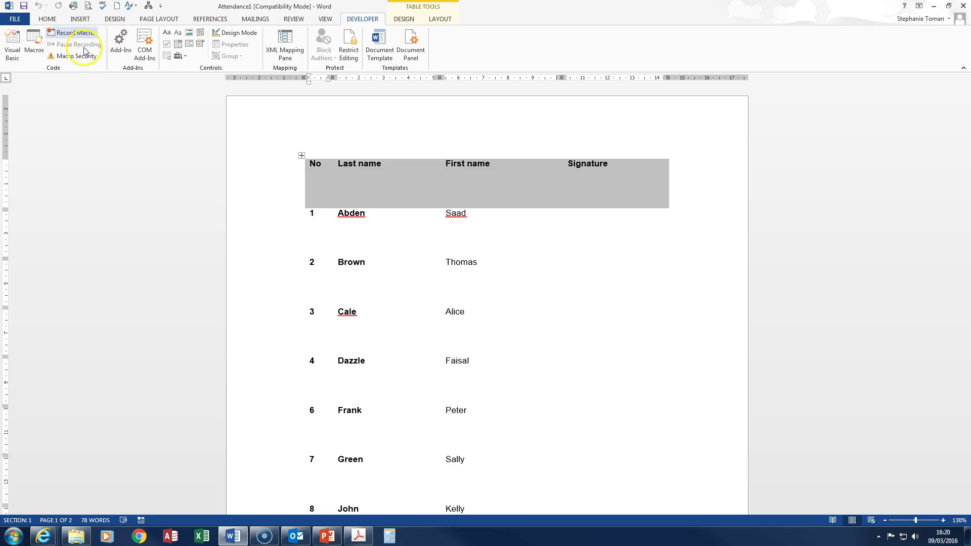
click(14, 19)
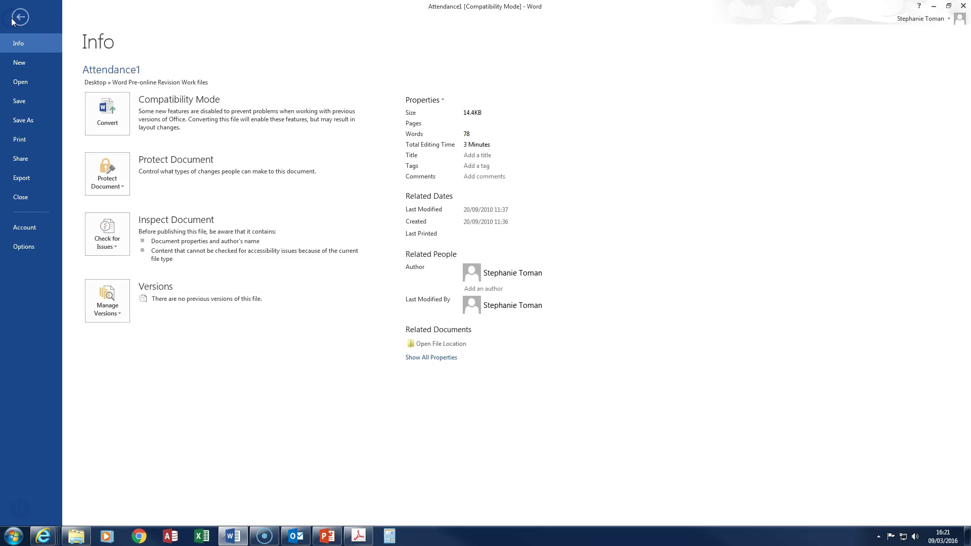
click(22, 247)
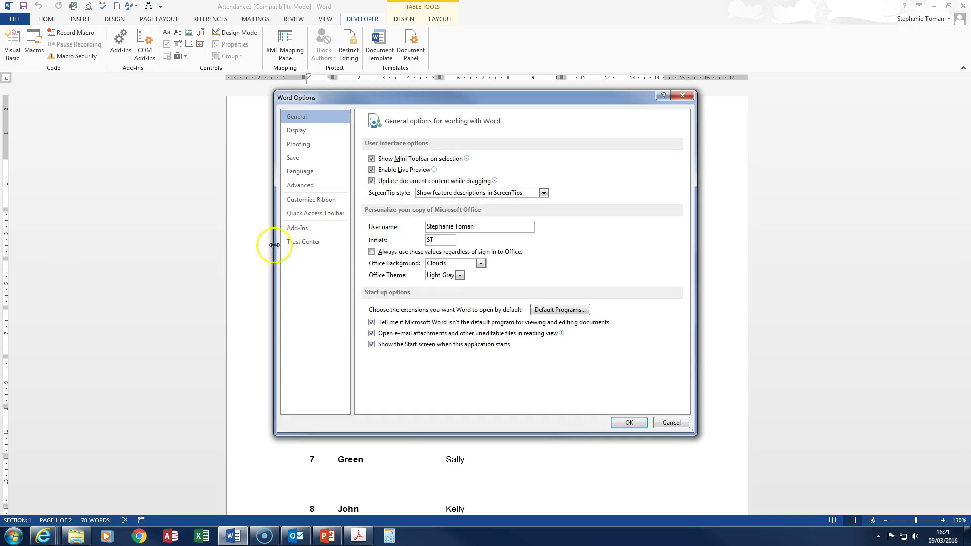
click(306, 204)
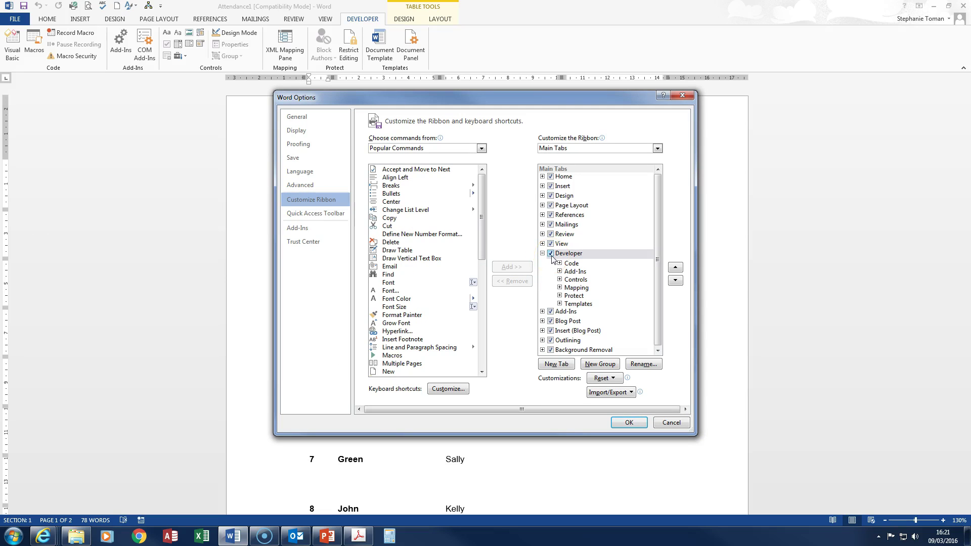
click(629, 422)
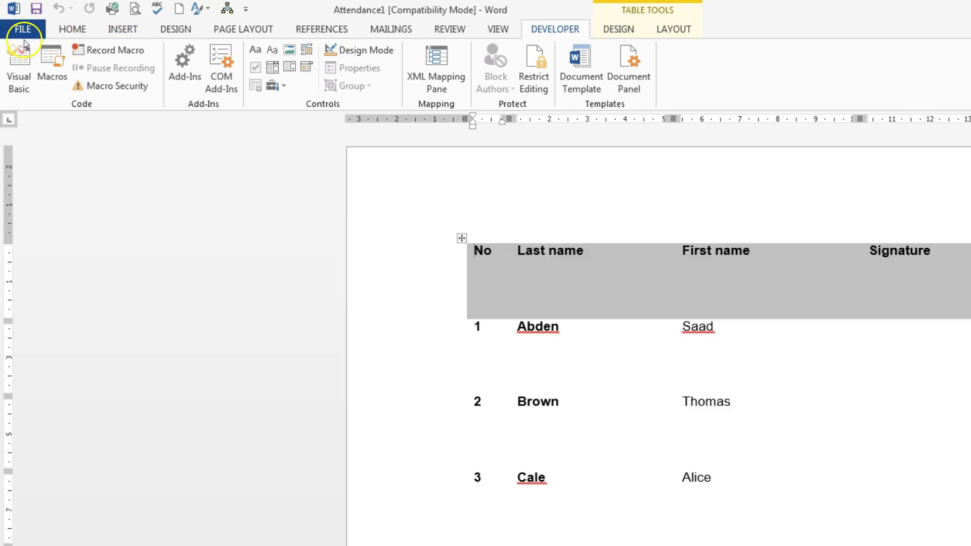
click(74, 30)
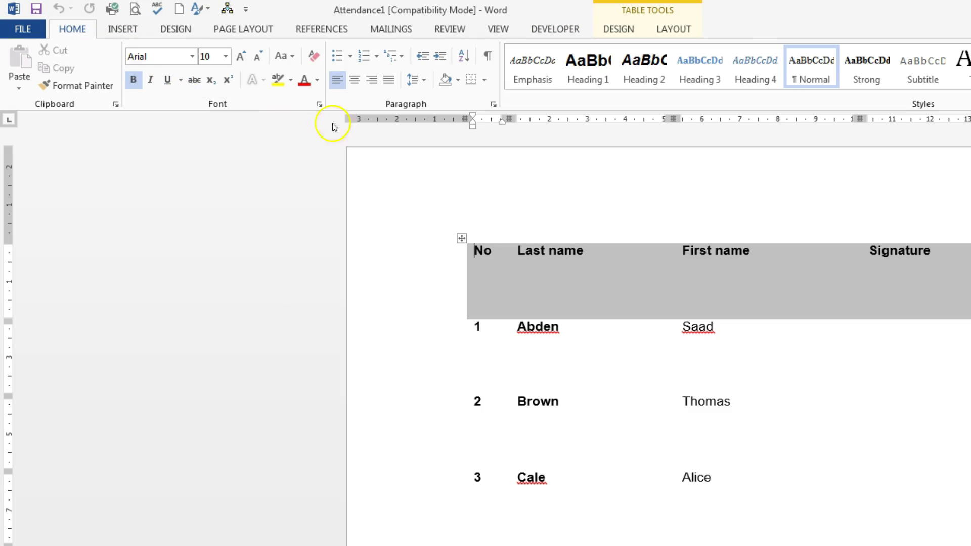
click(486, 80)
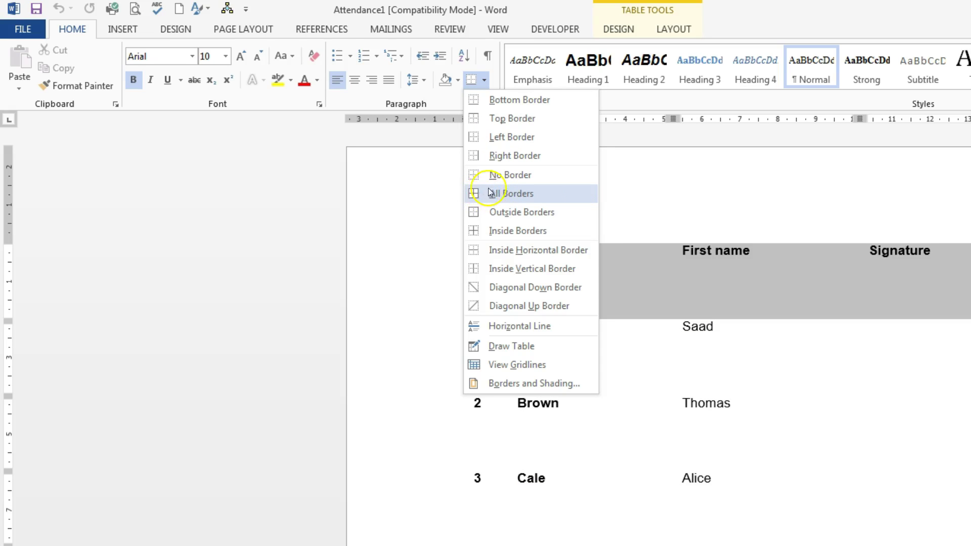
click(745, 185)
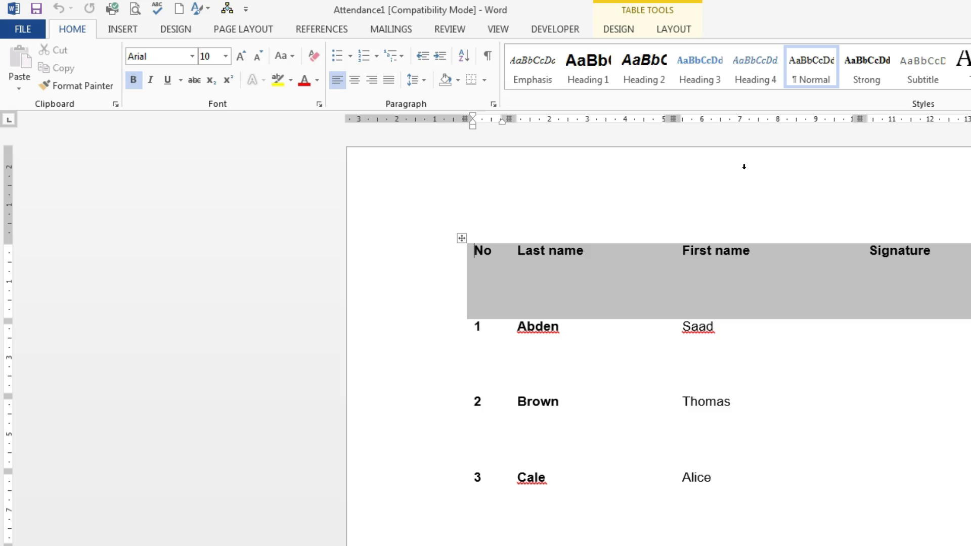
- Select the whole attendance table and set up a new macro recording named changeborders
click(459, 238)
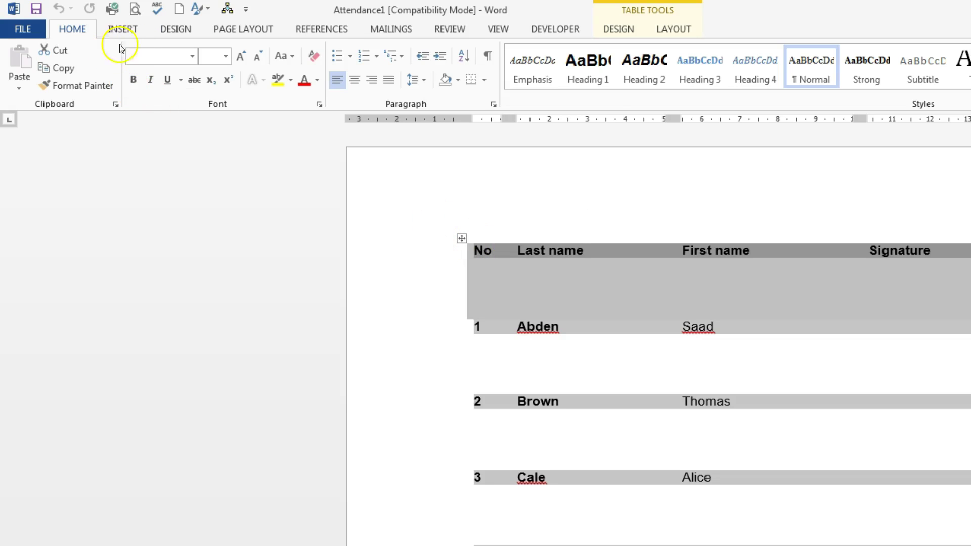
click(546, 30)
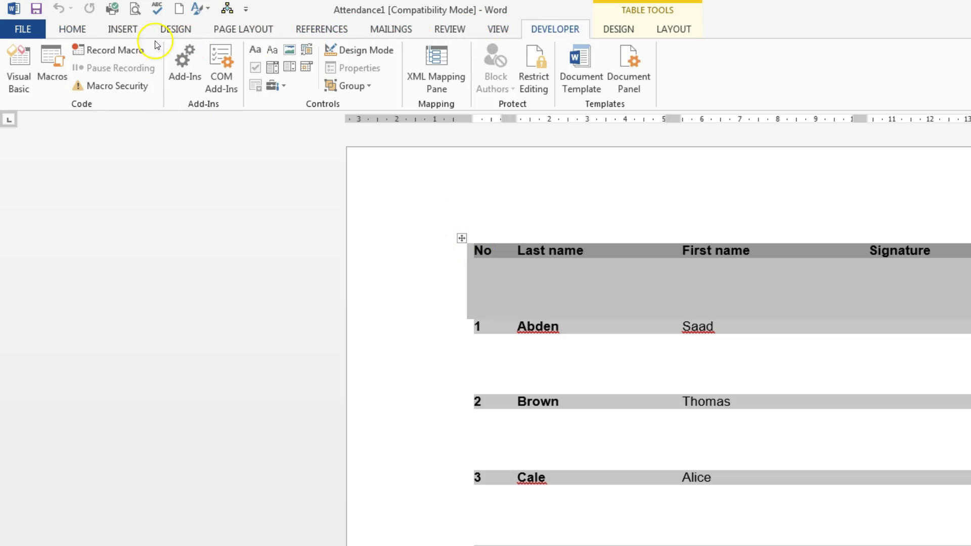
click(123, 50)
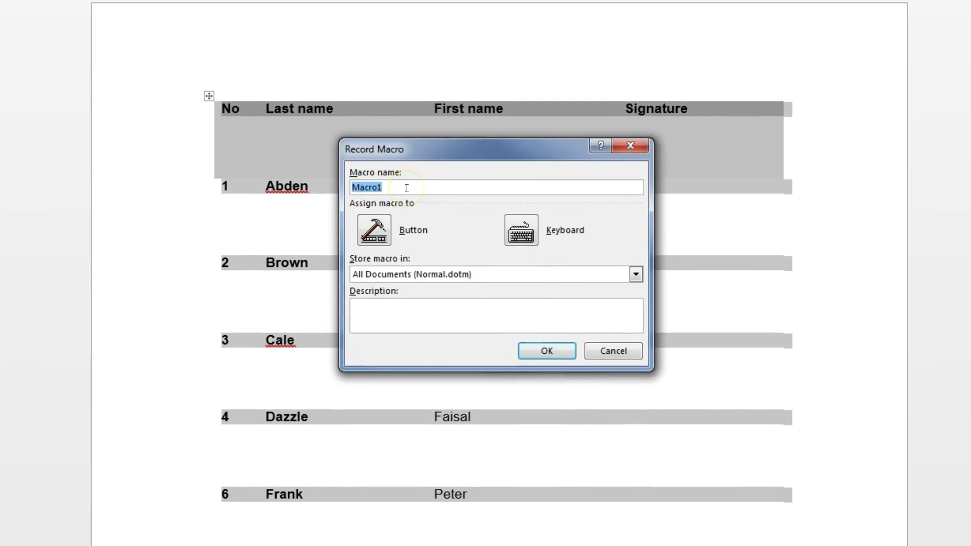
text(Changeborders)
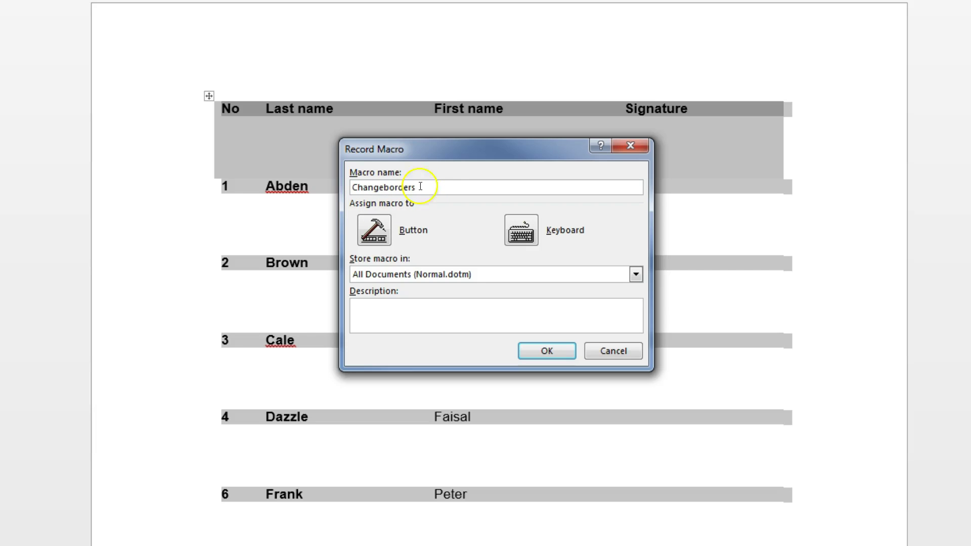
click(355, 188)
key(BackSpace)
text(c)
click(420, 187)
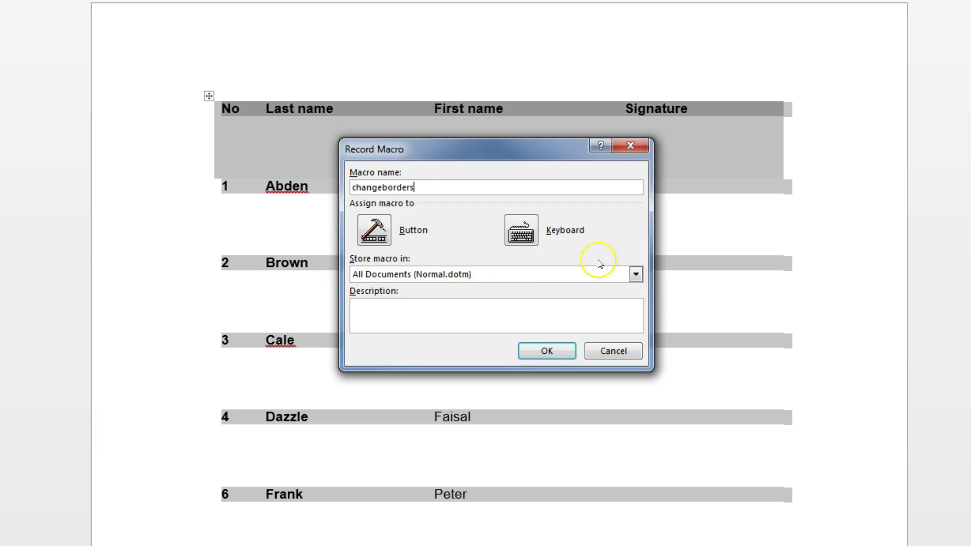
- Store the macro in the Attendance1 document only and start recording it
click(636, 275)
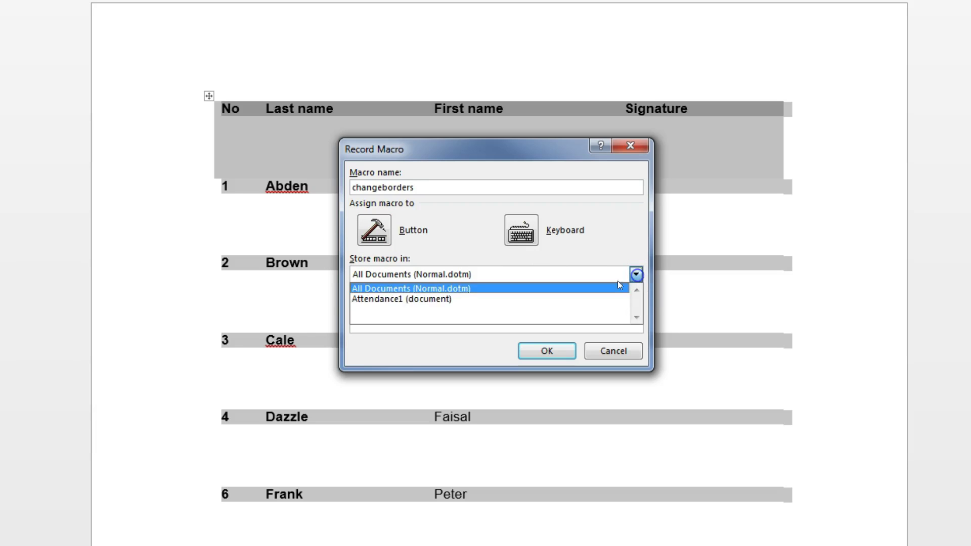
click(410, 299)
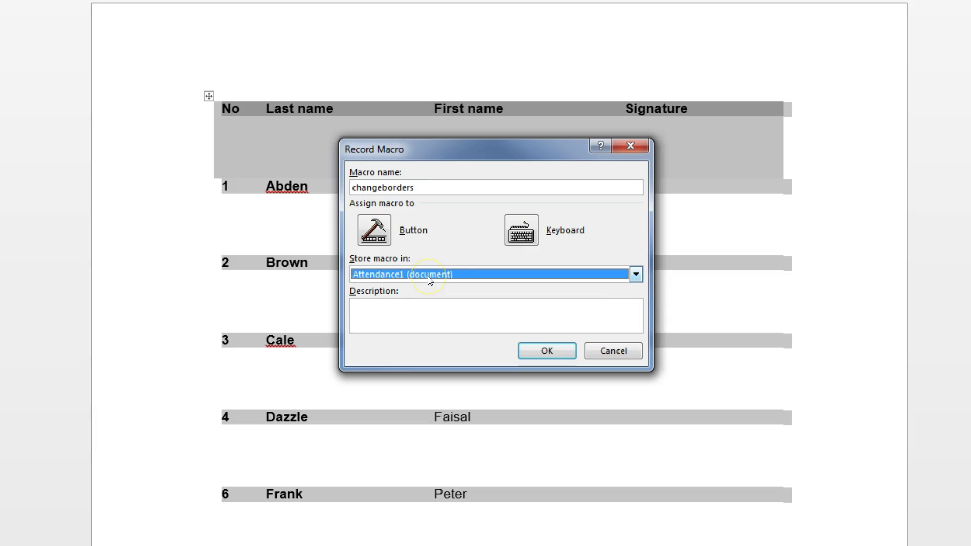
click(549, 350)
click(554, 350)
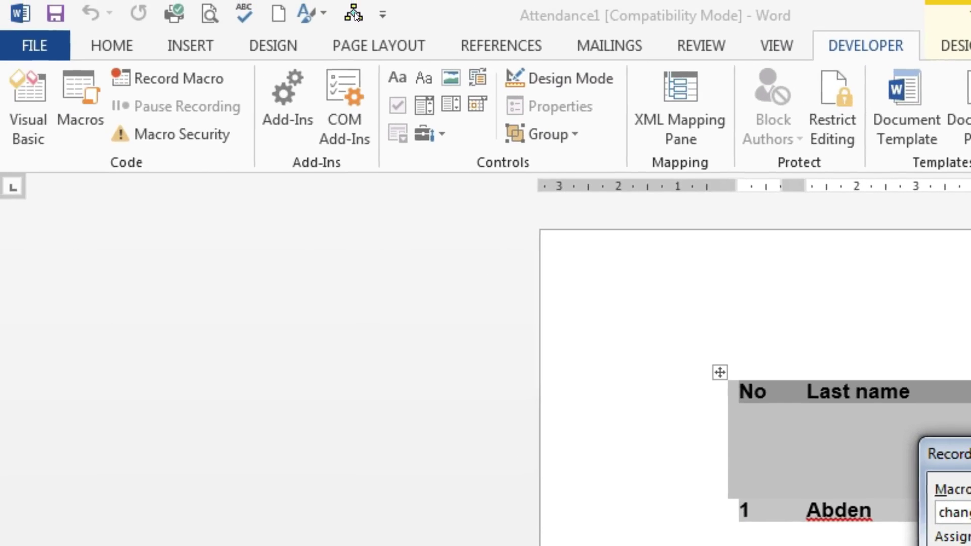
click(356, 18)
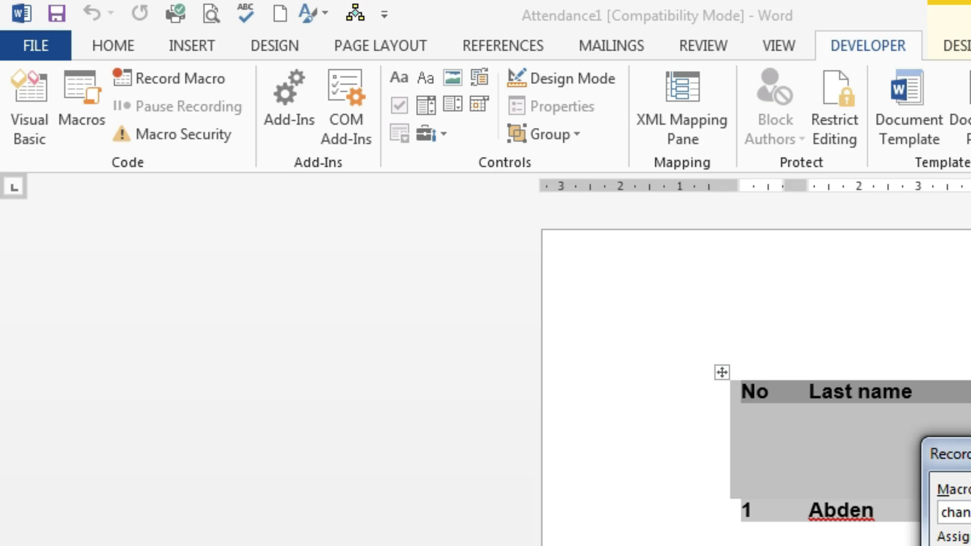
key(Return)
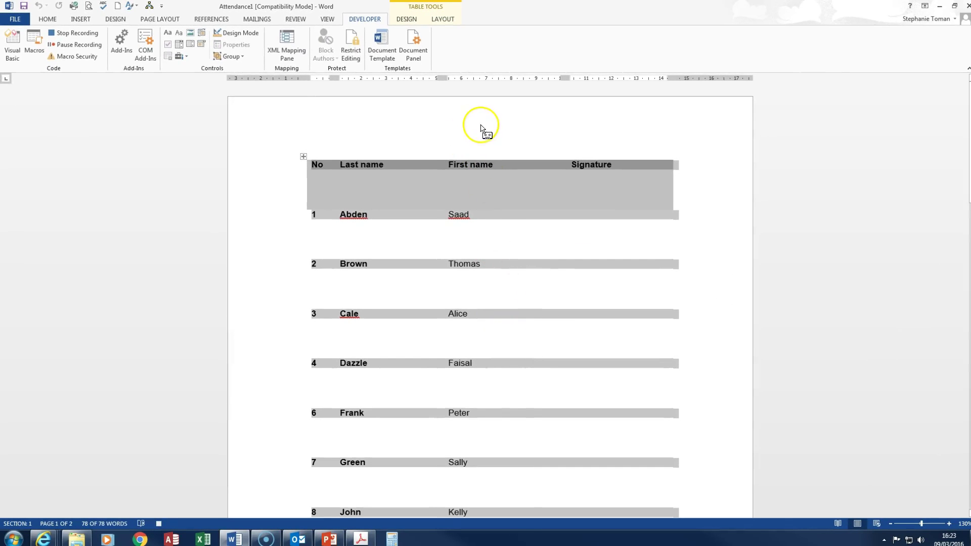
- Apply all borders to the selected table and stop the macro recording
click(49, 20)
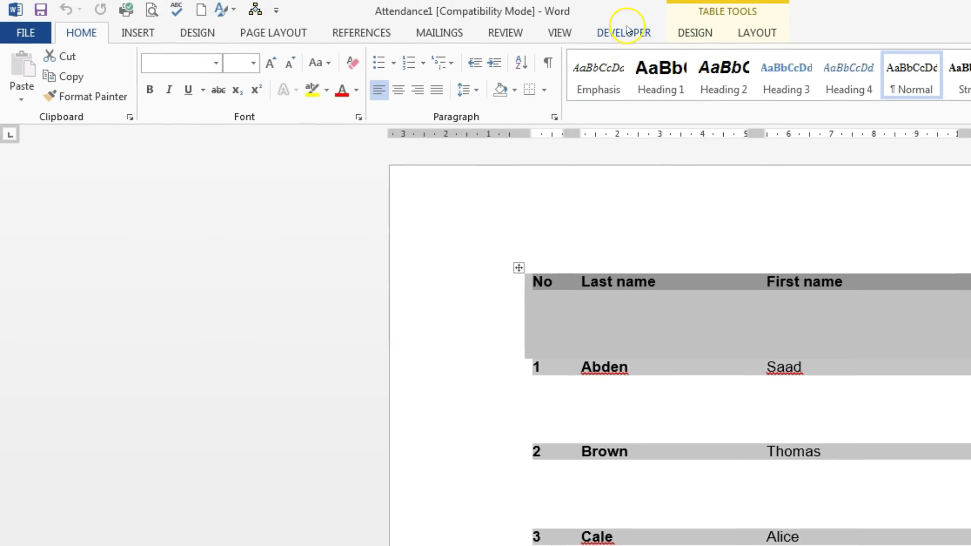
click(625, 32)
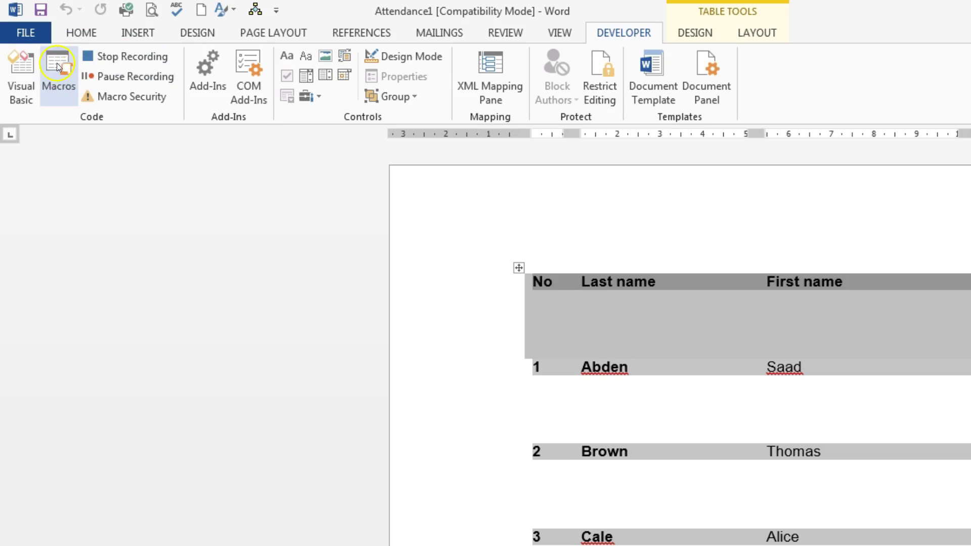
click(79, 35)
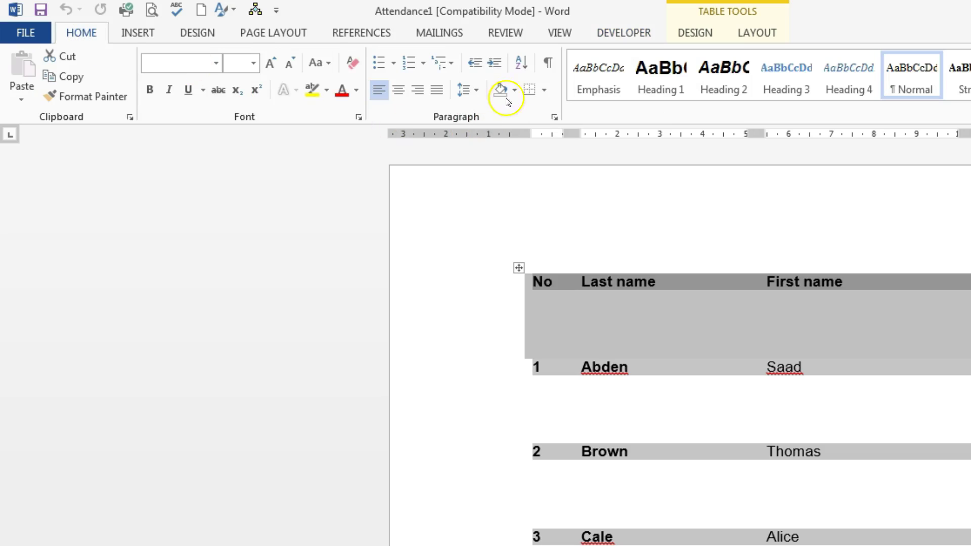
click(545, 88)
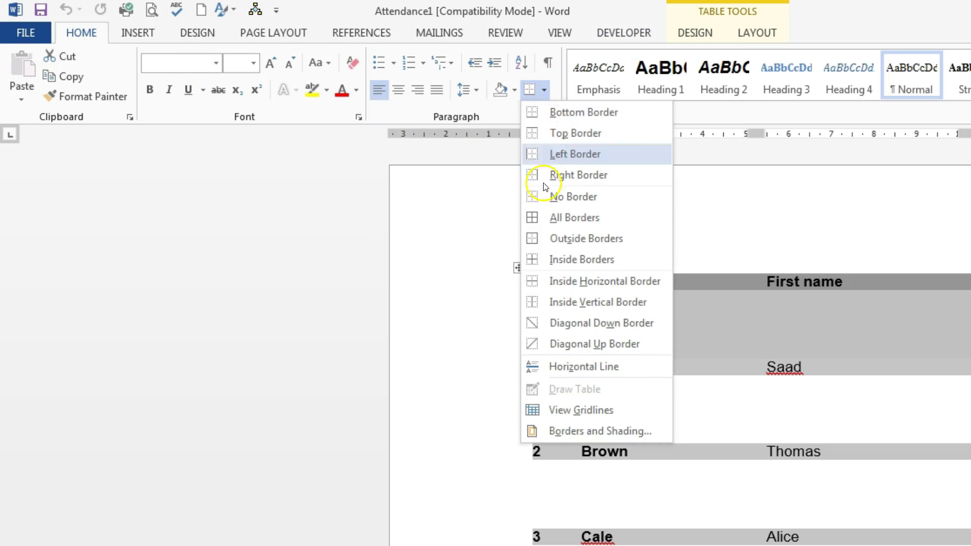
click(562, 217)
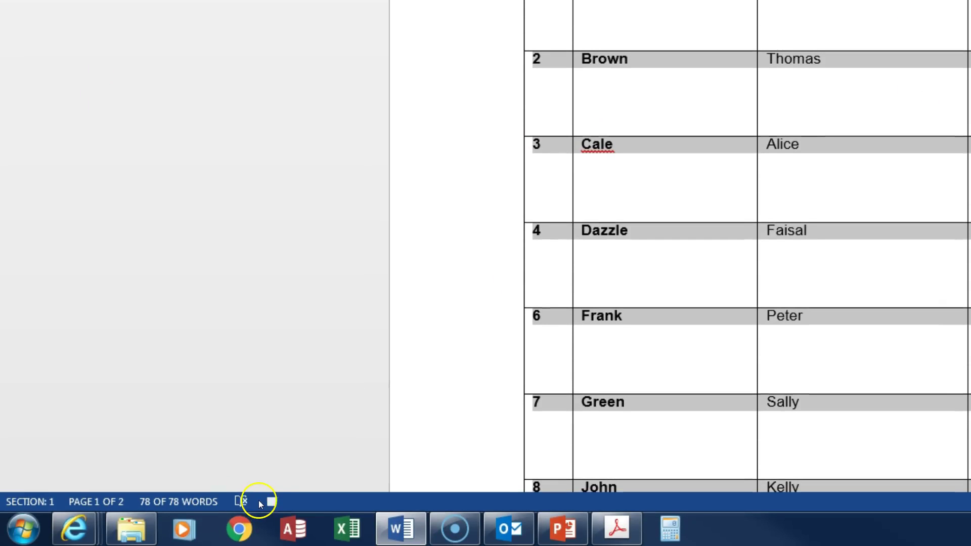
click(270, 501)
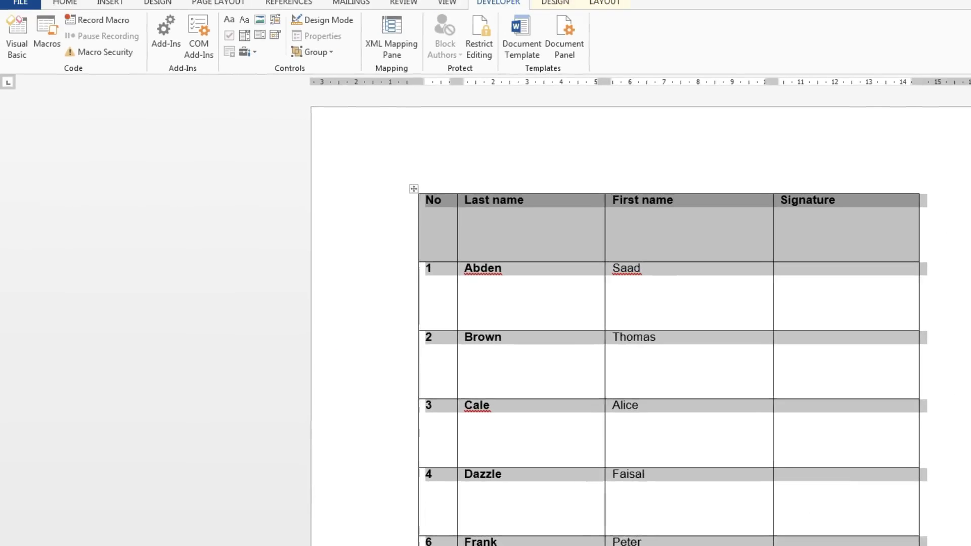
- Check the list of available macros for changeborders and close it without running anything
click(45, 52)
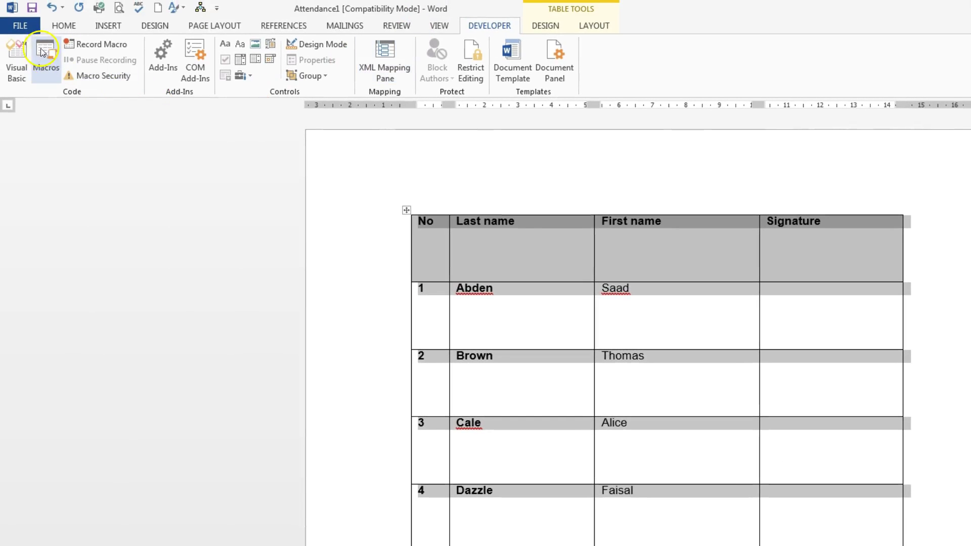
click(43, 52)
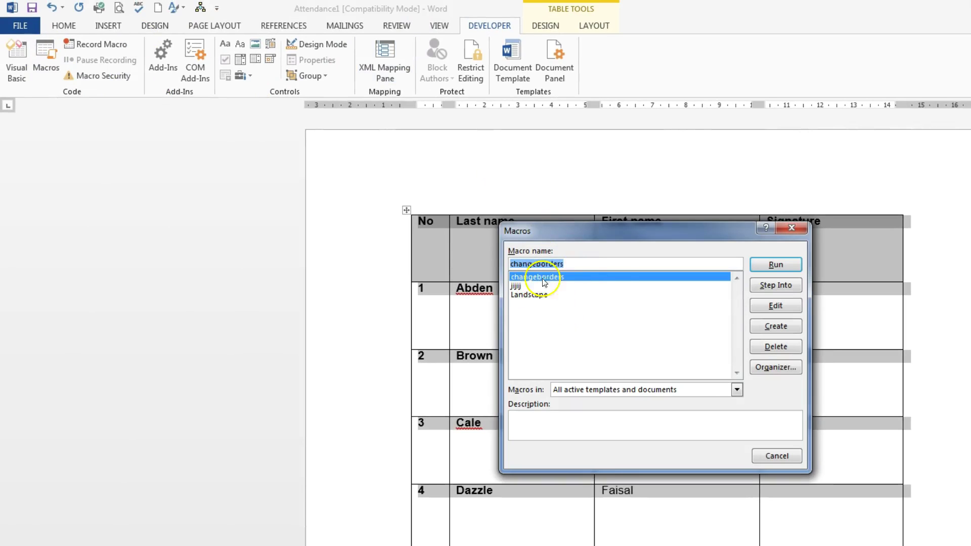
click(777, 456)
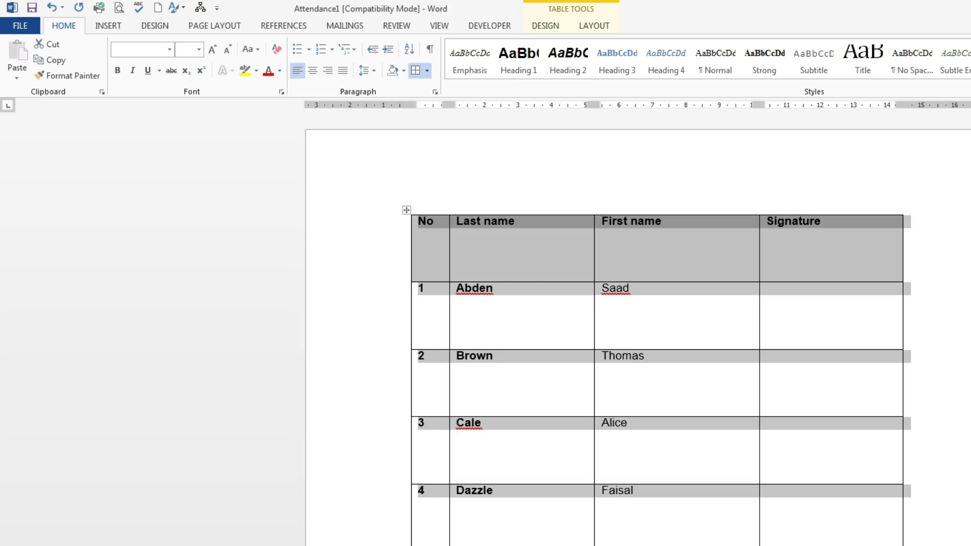
- Examine the Save As file types for Attendance1, including Word Macro-Enabled Document, and leave without saving
click(20, 25)
click(53, 161)
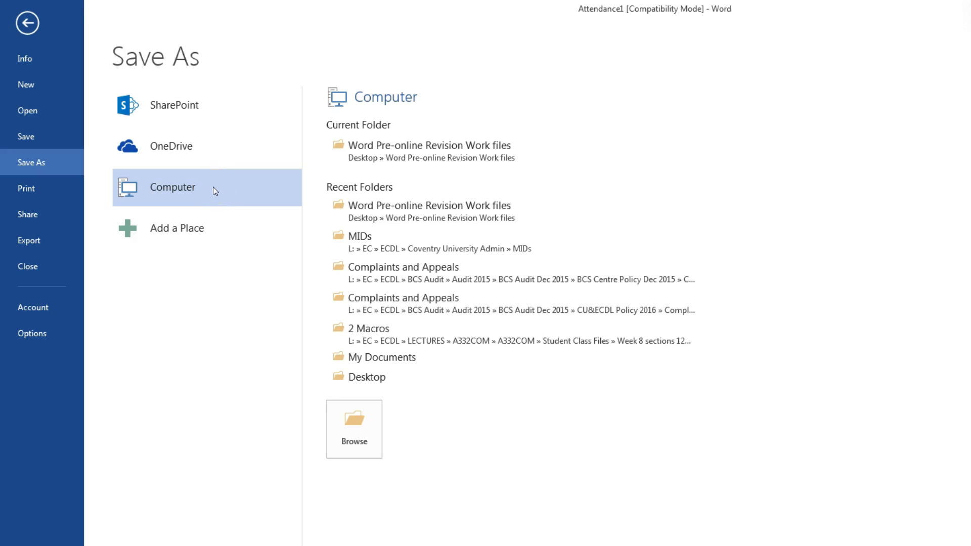
click(356, 427)
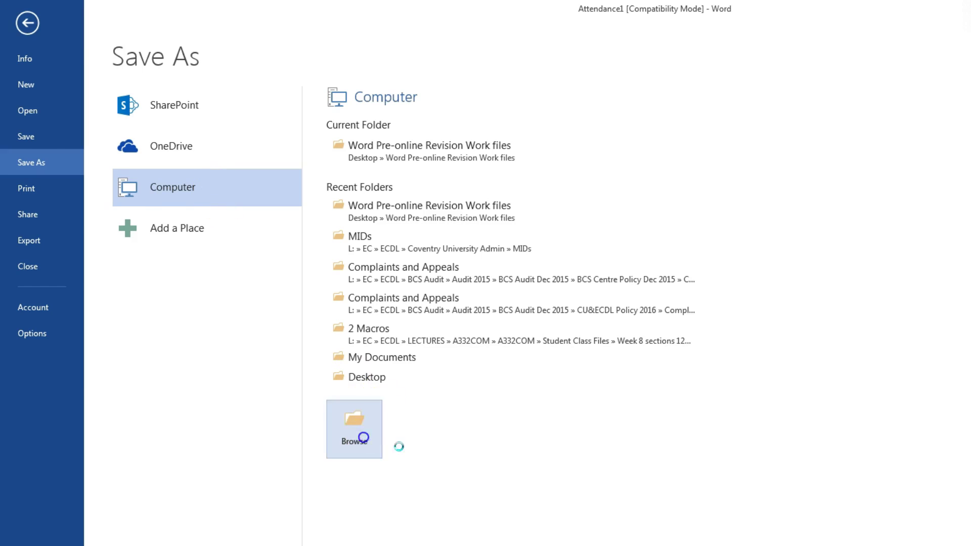
click(292, 292)
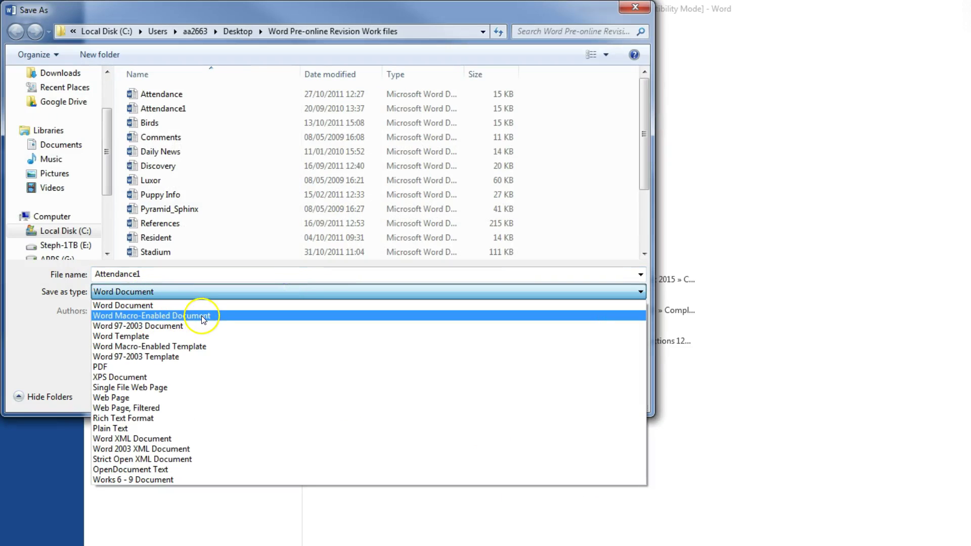
click(636, 7)
click(636, 7)
click(26, 22)
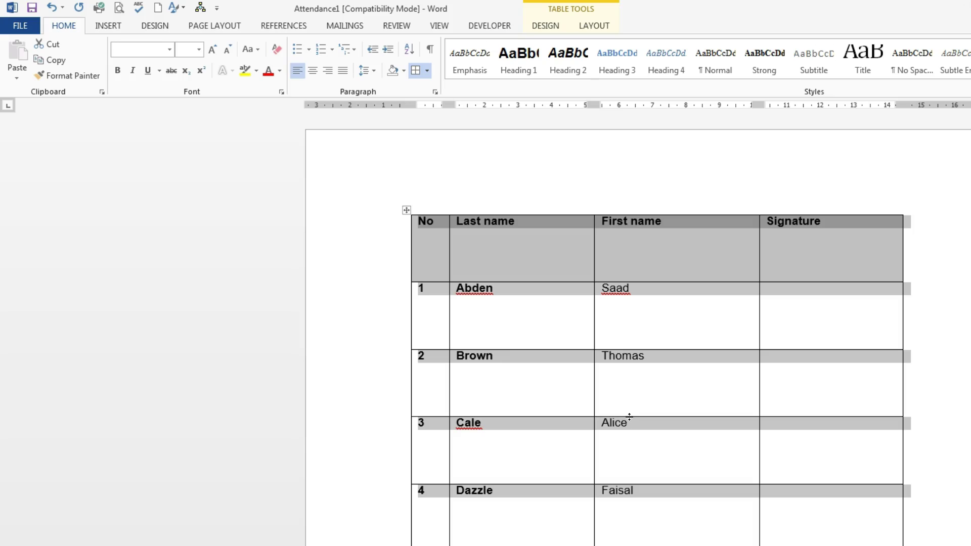
click(613, 405)
click(613, 418)
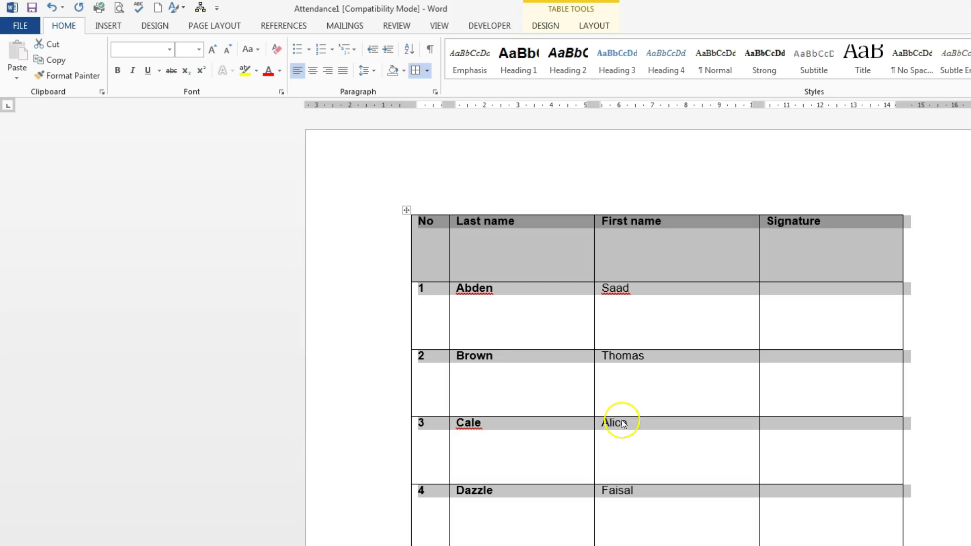